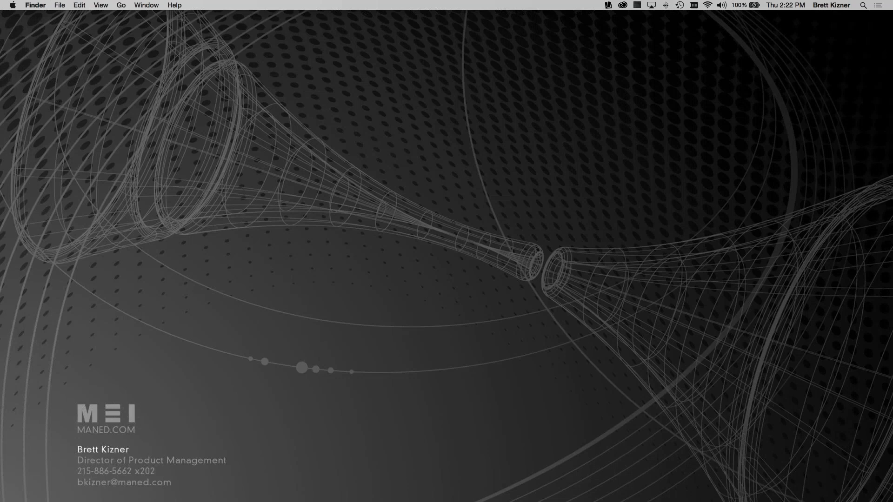
Step: Switch to Safari and select the Gettysburg HTML article in the Home collection of National_Parks
{"action": "key", "text": "super+Tab"}
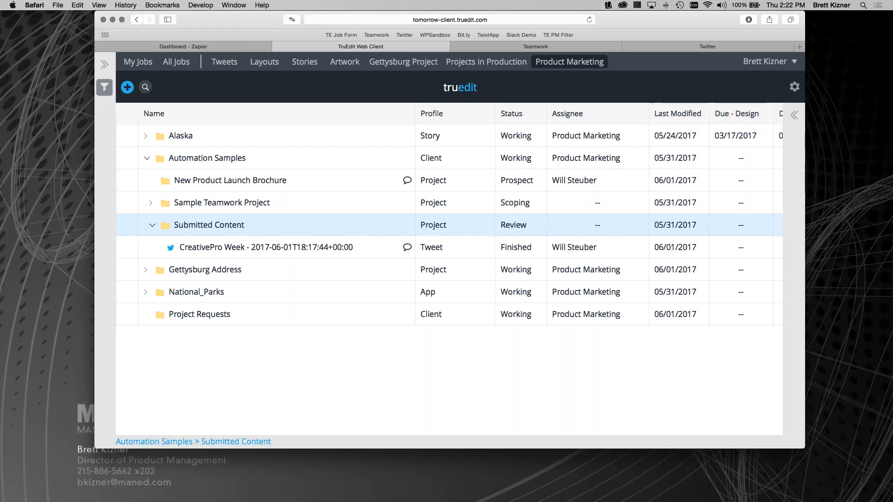
{"action": "left_click", "coordinate": [160, 294]}
{"action": "left_click", "coordinate": [149, 293]}
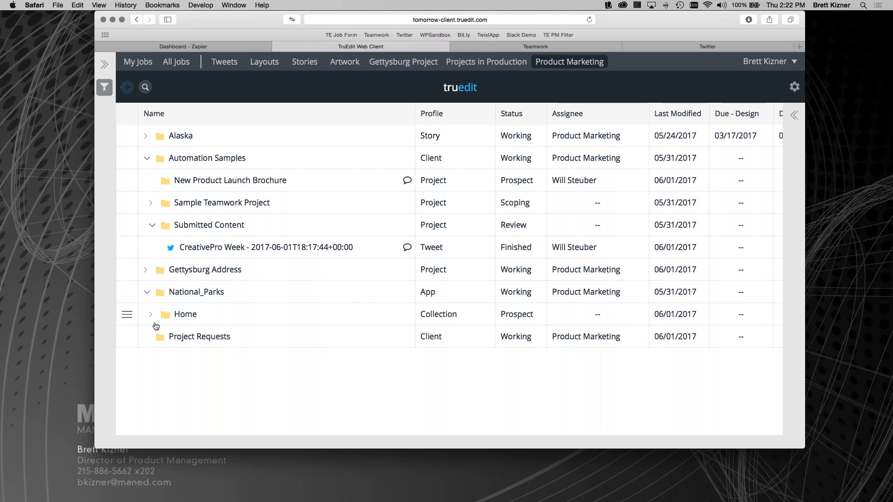
{"action": "left_click", "coordinate": [153, 317]}
{"action": "scroll", "coordinate": [221, 393], "scroll_direction": "down", "scroll_amount": 1}
{"action": "left_click", "coordinate": [210, 402]}
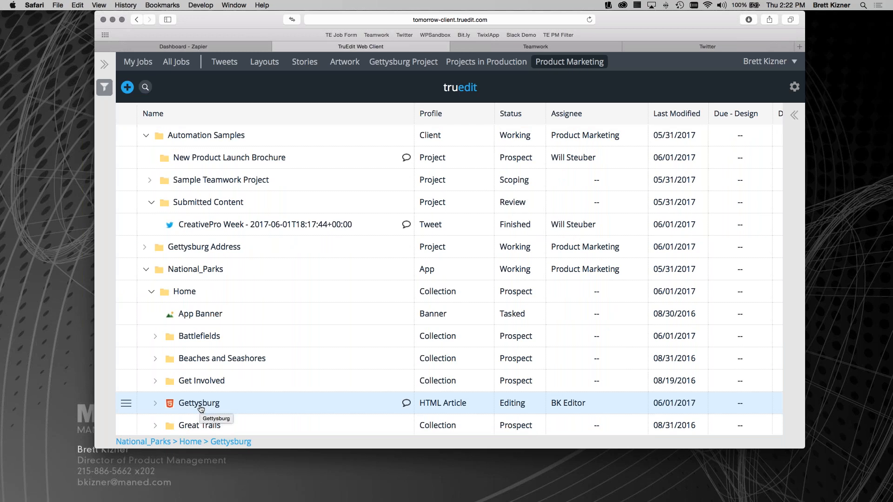
Step: Show the Gettysburg job's details and examine its metadata, notes and Short Post text
{"action": "left_click", "coordinate": [794, 115]}
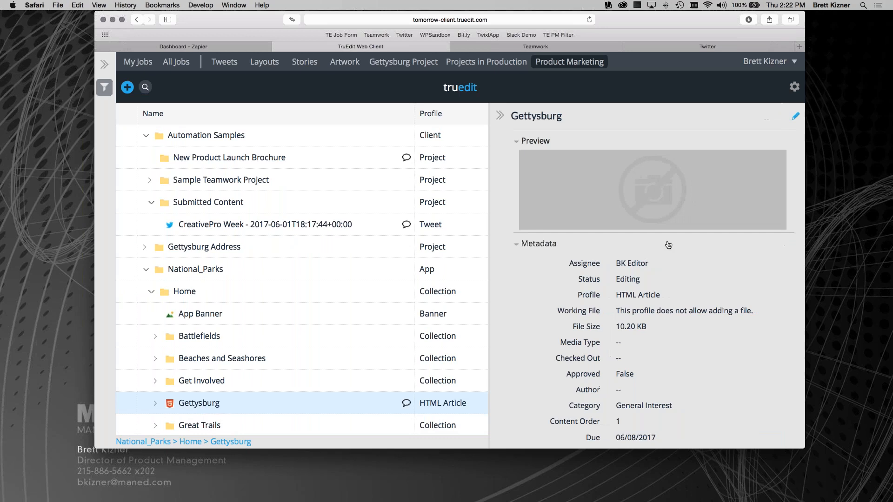
{"action": "scroll", "coordinate": [668, 246], "scroll_direction": "down", "scroll_amount": 6}
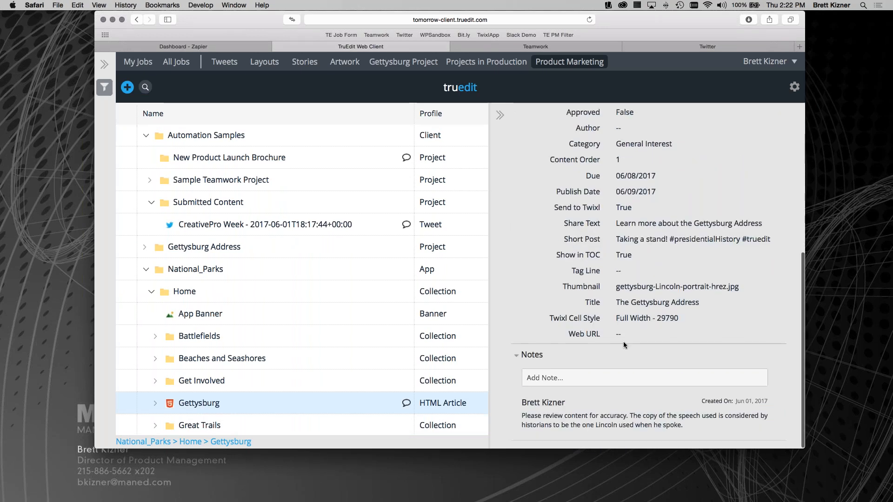
{"action": "scroll", "coordinate": [624, 341], "scroll_direction": "up", "scroll_amount": 2}
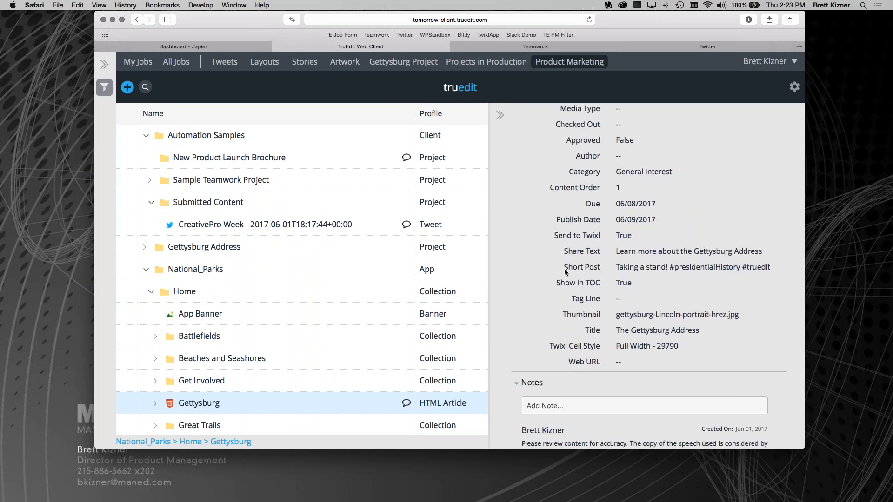
{"action": "left_click_drag", "start_coordinate": [565, 269], "coordinate": [785, 270]}
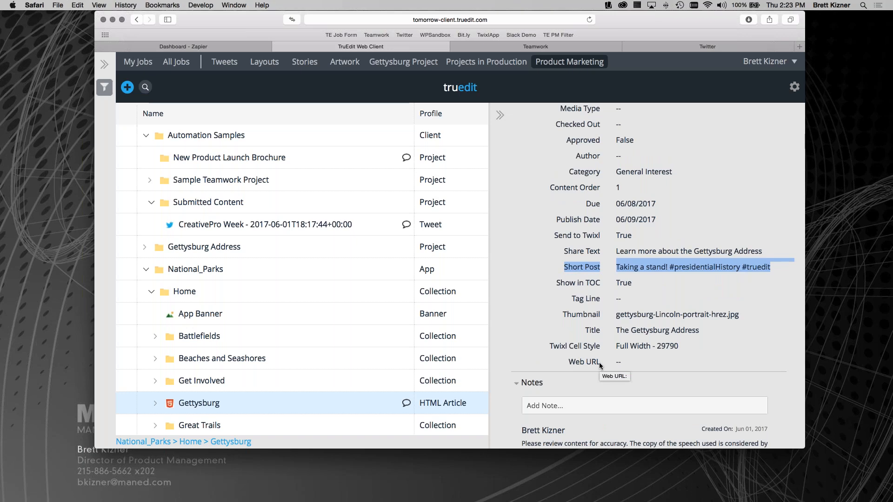
Step: Check out the Gettysburg article and change the first name in the header's byline to Abraham
{"action": "left_click", "coordinate": [124, 403]}
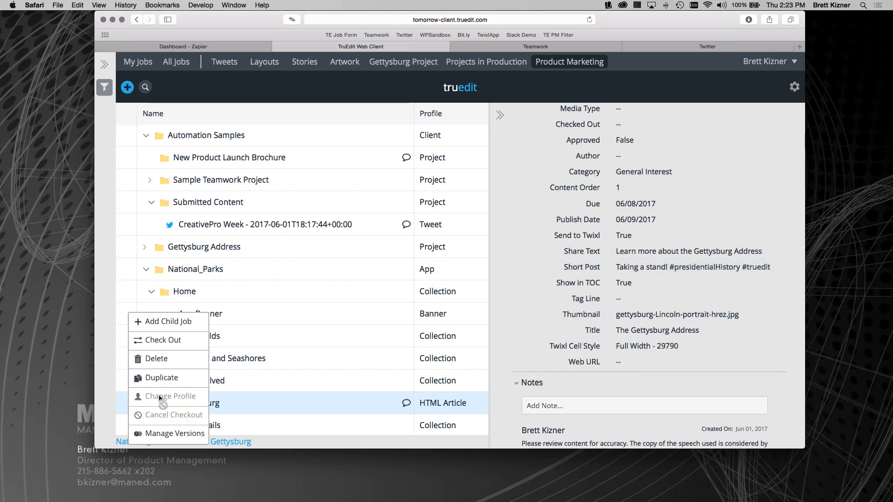
{"action": "left_click", "coordinate": [160, 342]}
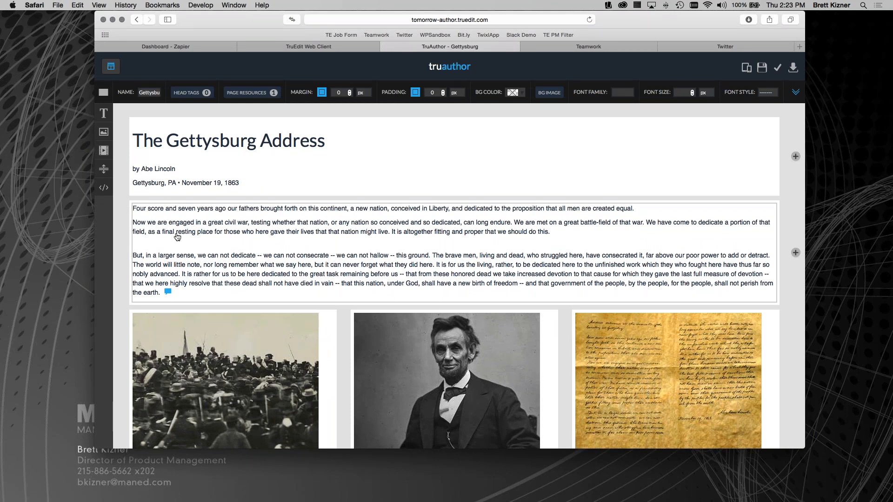
{"action": "left_click", "coordinate": [180, 149]}
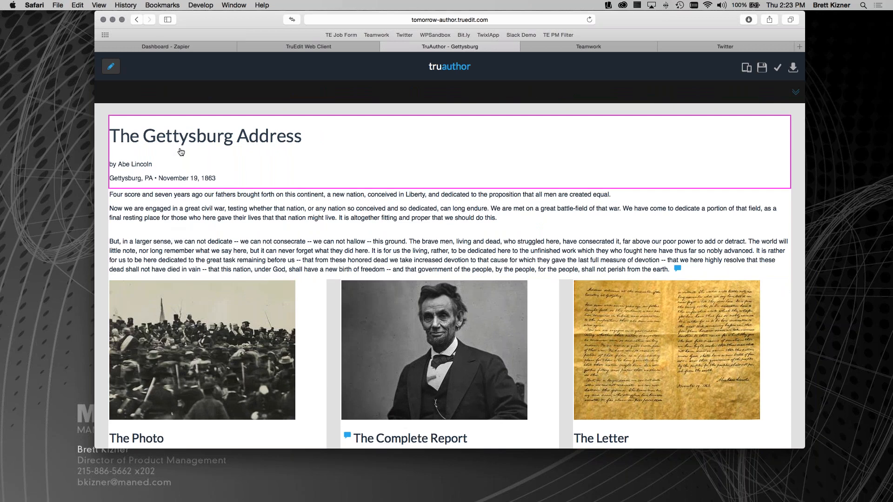
{"action": "double_click", "coordinate": [215, 138]}
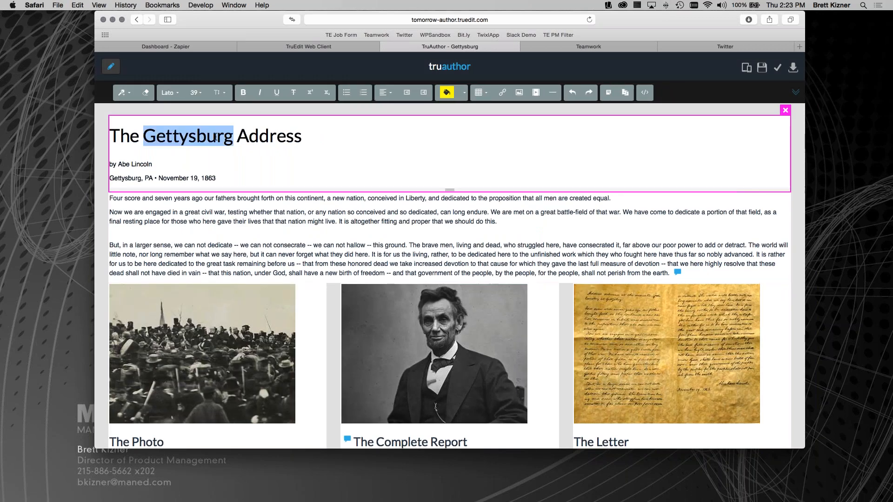
{"action": "left_click", "coordinate": [122, 164]}
{"action": "double_click", "coordinate": [122, 164]}
{"action": "type", "text": "Abraham"}
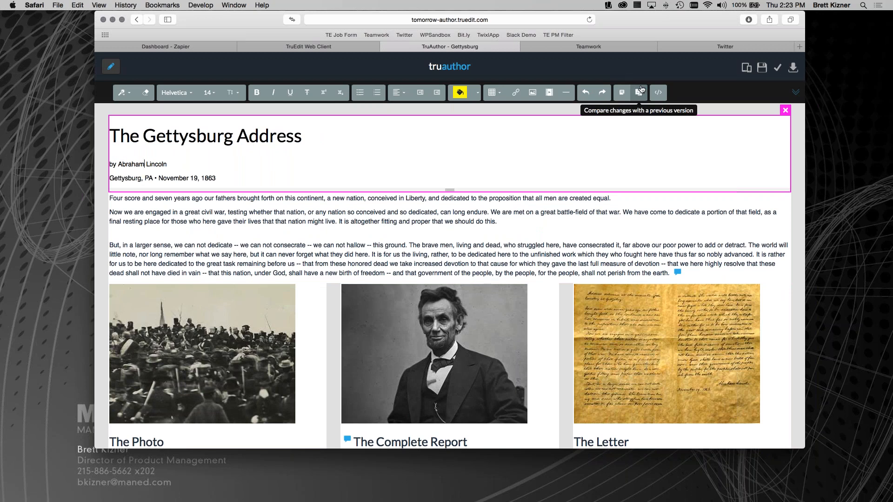
{"action": "left_click", "coordinate": [640, 89]}
{"action": "left_click", "coordinate": [727, 105]}
Step: Preview the edited article at mobile size, resize the preview slightly and close it
{"action": "left_click", "coordinate": [746, 68]}
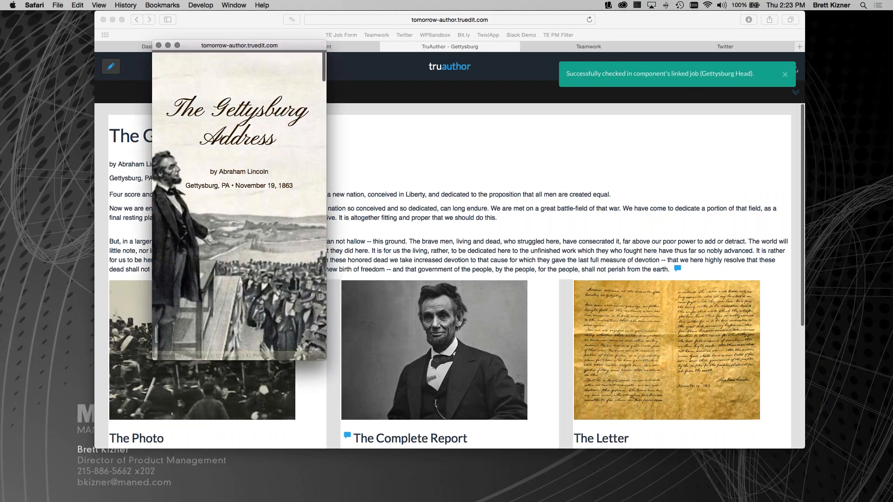
{"action": "mouse_move", "coordinate": [326, 360]}
{"action": "left_mouse_down"}
{"action": "mouse_move", "coordinate": [440, 360]}
{"action": "mouse_move", "coordinate": [337, 355]}
{"action": "left_mouse_up"}
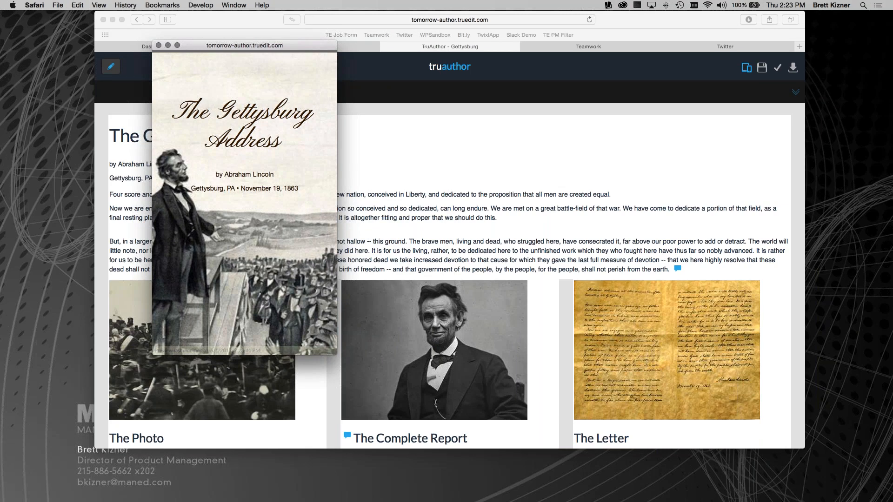
{"action": "key", "text": "super+w"}
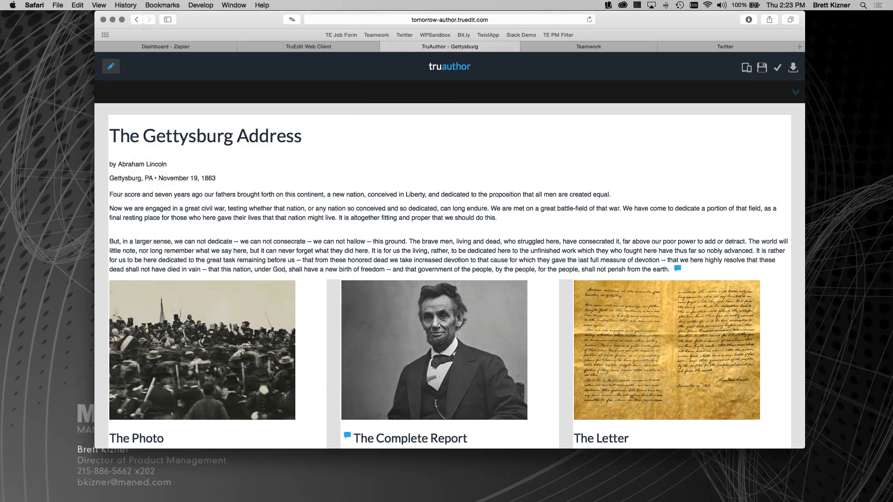
Step: Check in the Gettysburg article with its status set to Final
{"action": "left_click", "coordinate": [779, 68]}
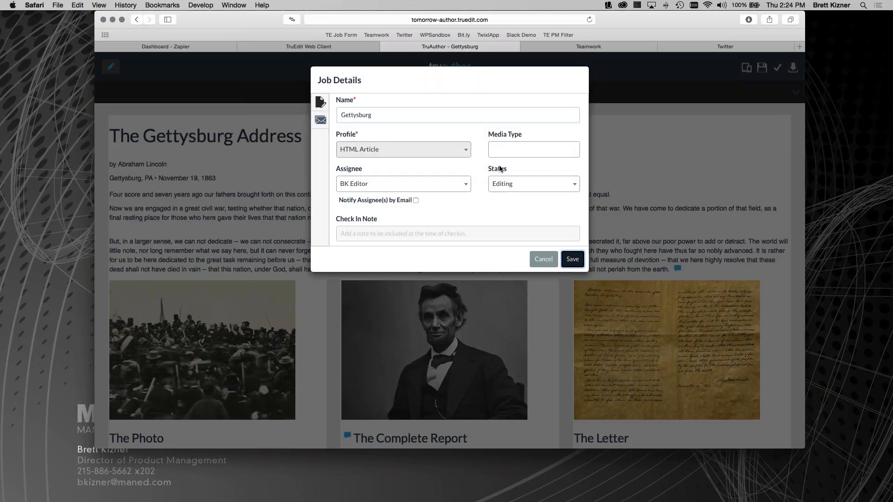
{"action": "left_click", "coordinate": [513, 185]}
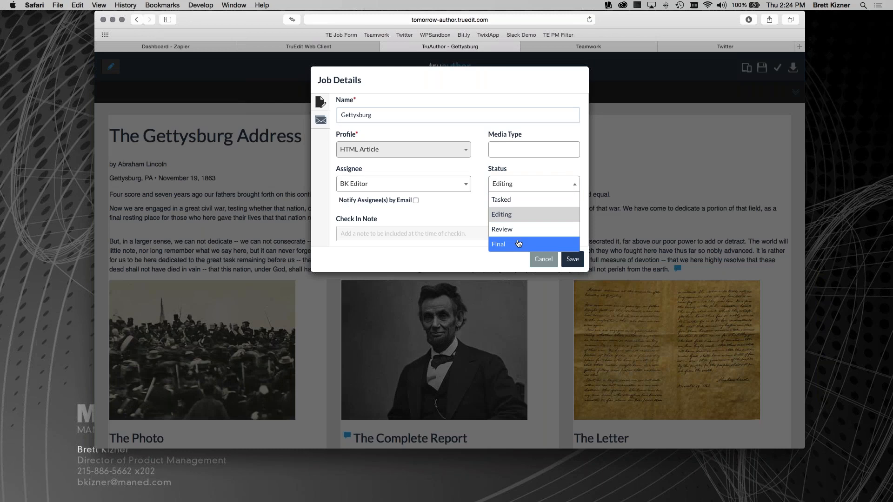
{"action": "left_click", "coordinate": [518, 243]}
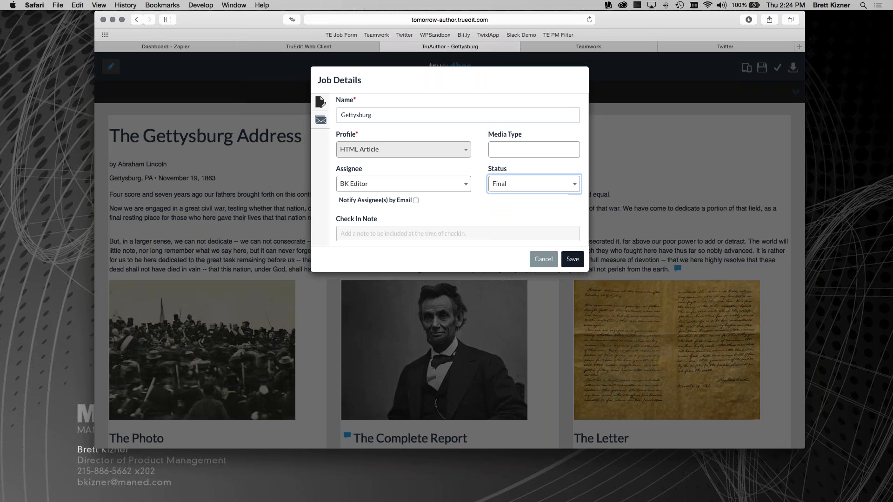
{"action": "left_click", "coordinate": [564, 261]}
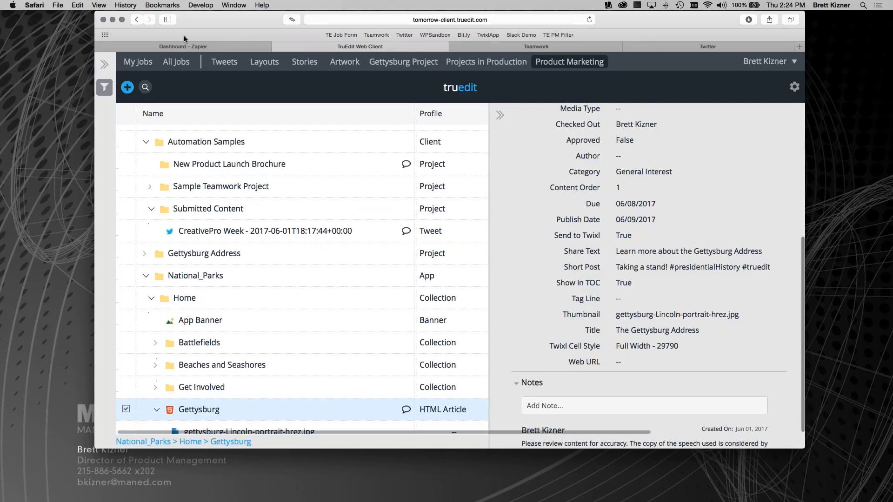
Step: Run the 05_TE to WordPress and Twitter Zap manually from the Zapier dashboard and dismiss its status report
{"action": "left_click", "coordinate": [190, 47]}
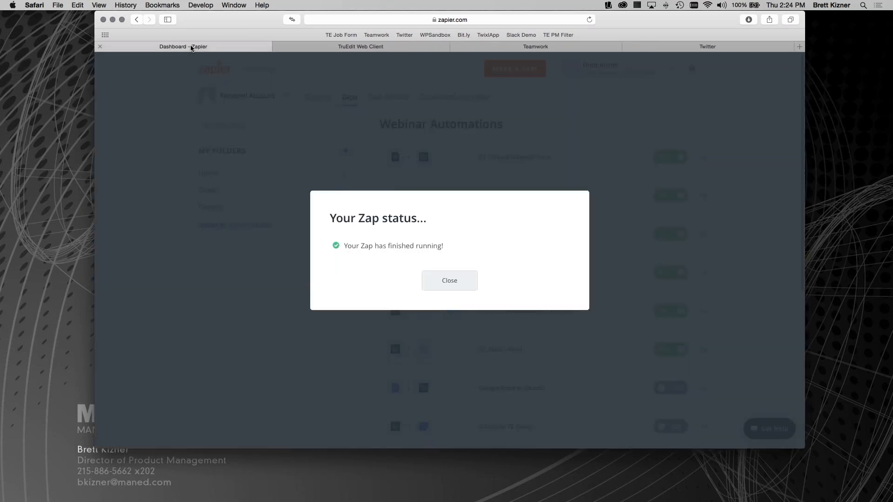
{"action": "left_click", "coordinate": [448, 280]}
{"action": "scroll", "coordinate": [444, 368], "scroll_direction": "down", "scroll_amount": 1}
{"action": "left_click", "coordinate": [706, 305]}
{"action": "left_click", "coordinate": [669, 313]}
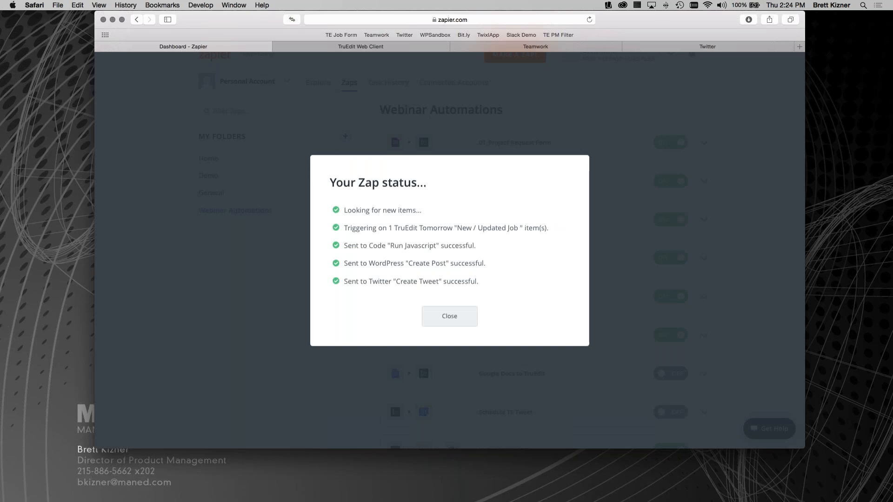
{"action": "left_click", "coordinate": [441, 315]}
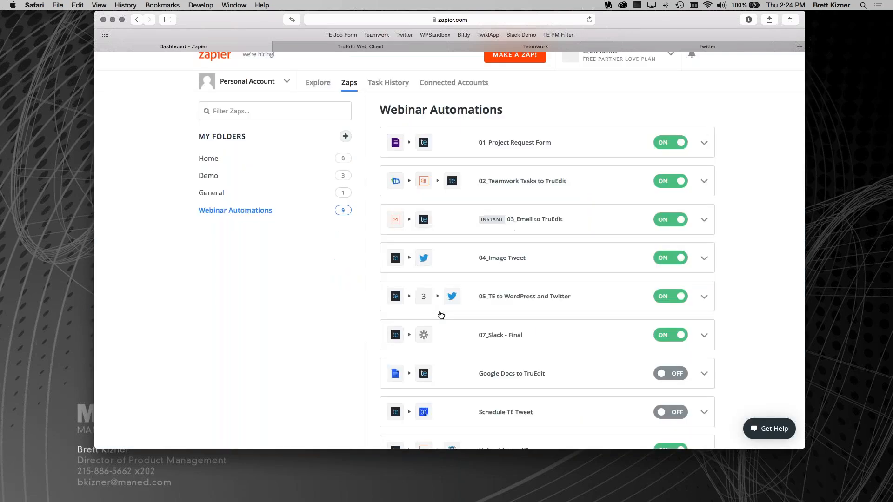
Step: Open the WordPress sandbox's post list in a new browser tab and view the published The Gettysburg Address post
{"action": "left_click", "coordinate": [437, 35], "text": "super"}
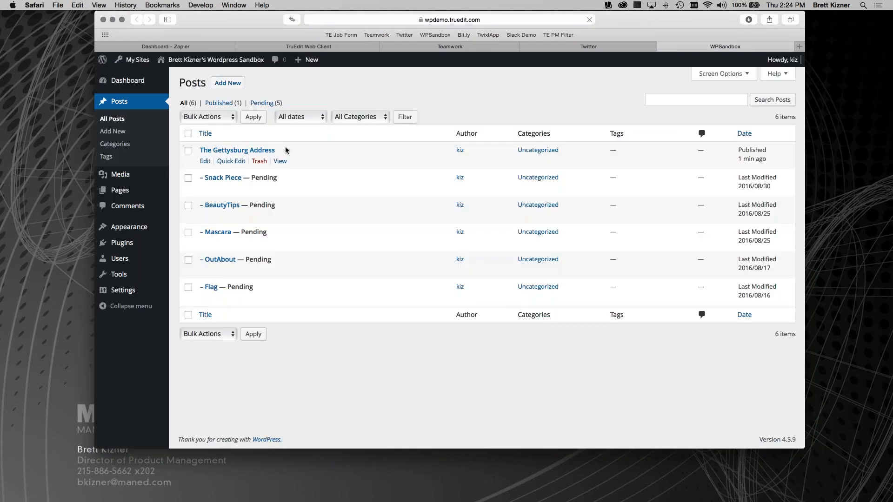
{"action": "left_click", "coordinate": [280, 161]}
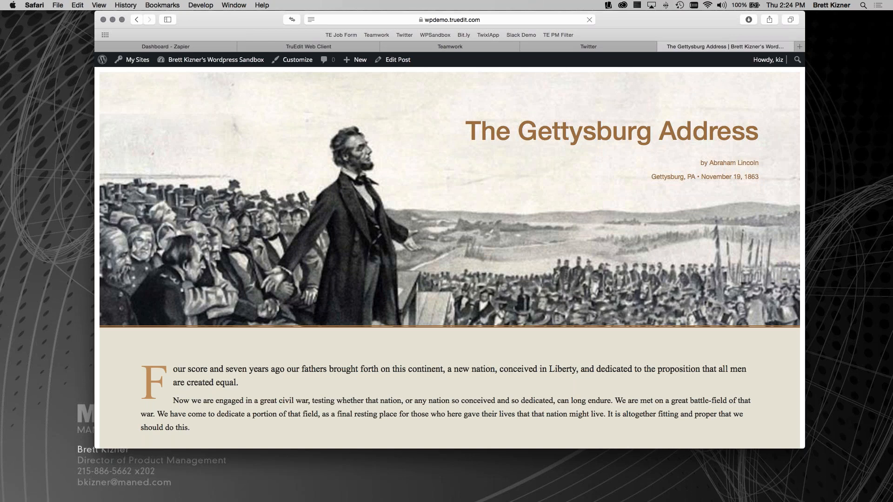
{"action": "scroll", "coordinate": [449, 255], "scroll_direction": "down", "scroll_amount": 10}
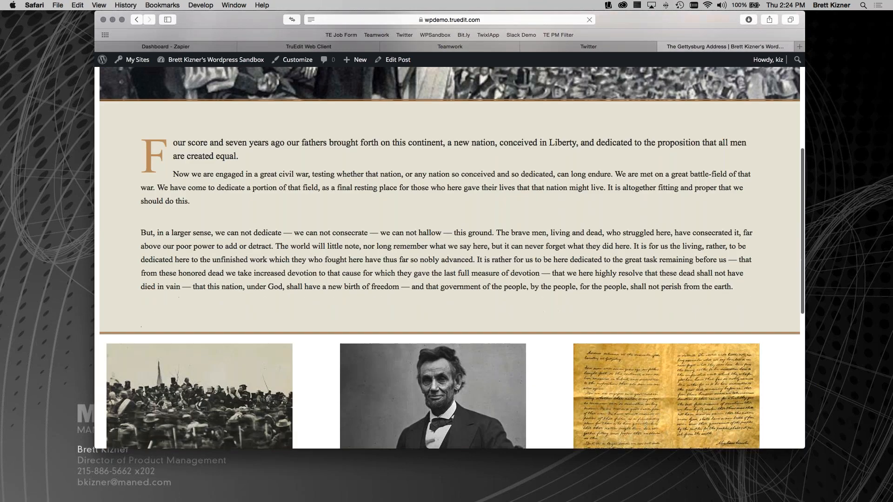
{"action": "scroll", "coordinate": [449, 256], "scroll_direction": "up", "scroll_amount": 8}
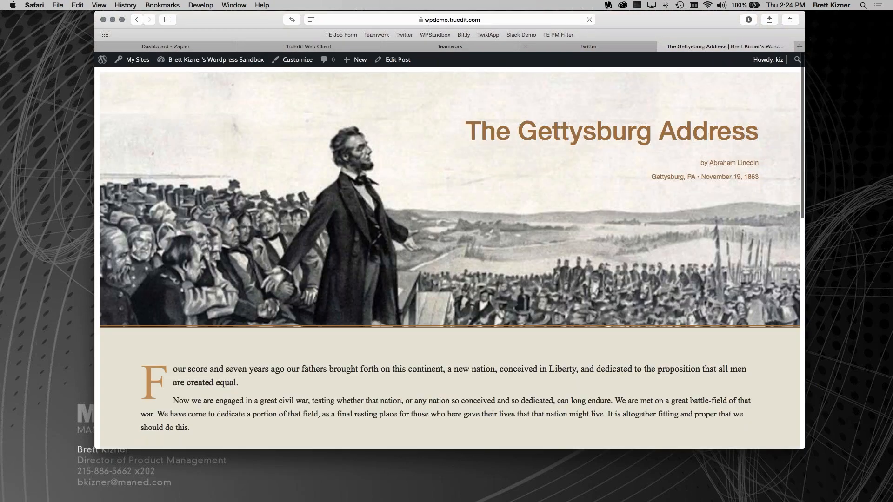
Step: Reload the Twitter feed and open the short link in the "Taking a stand!" tweet
{"action": "left_click", "coordinate": [576, 47]}
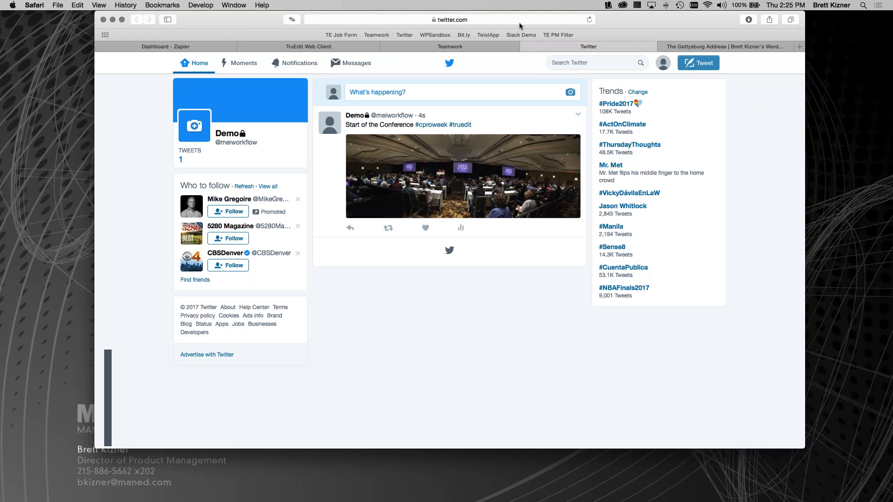
{"action": "left_click", "coordinate": [589, 20]}
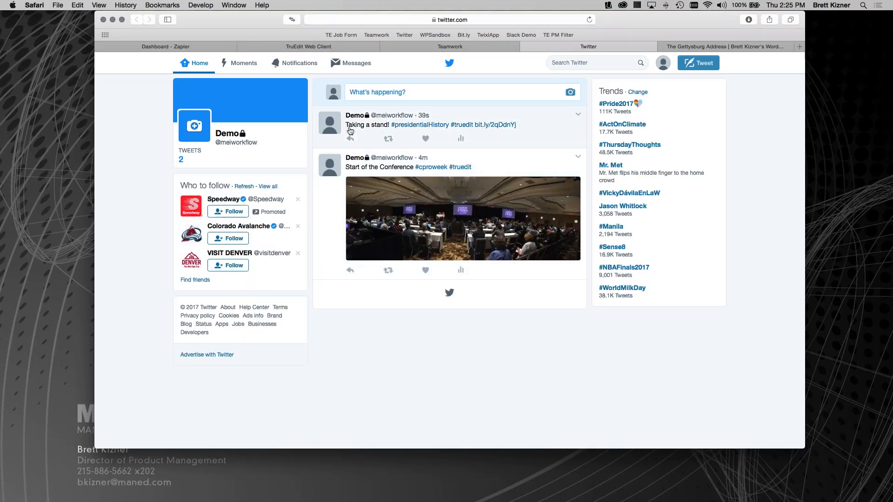
{"action": "left_click", "coordinate": [495, 129]}
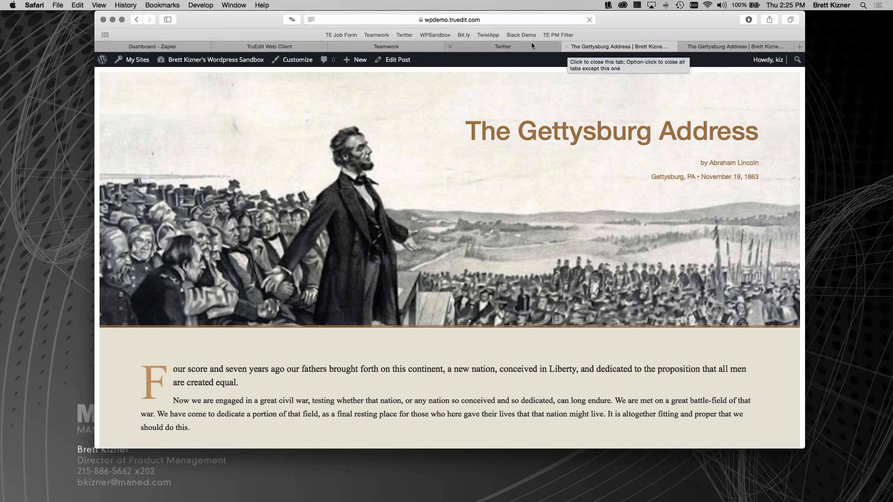
Step: View the click statistics of the Bitlinks in Bitly and close that page
{"action": "left_click", "coordinate": [468, 35]}
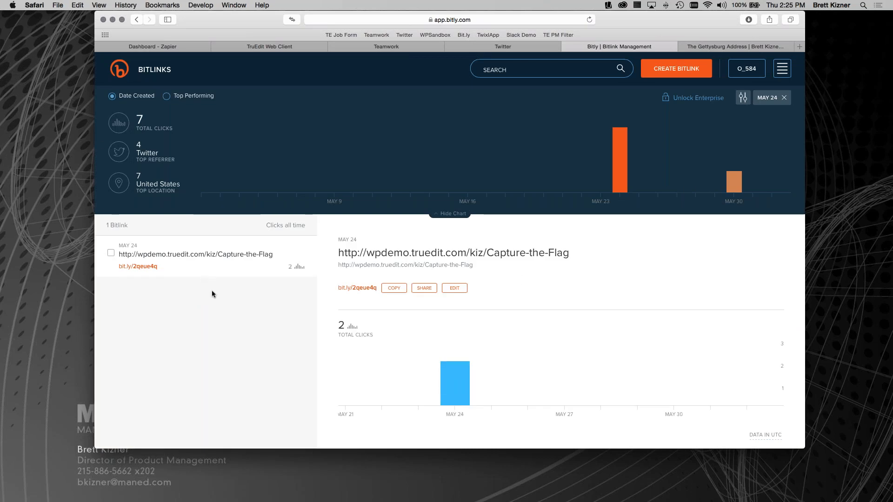
{"action": "key", "text": "super+w"}
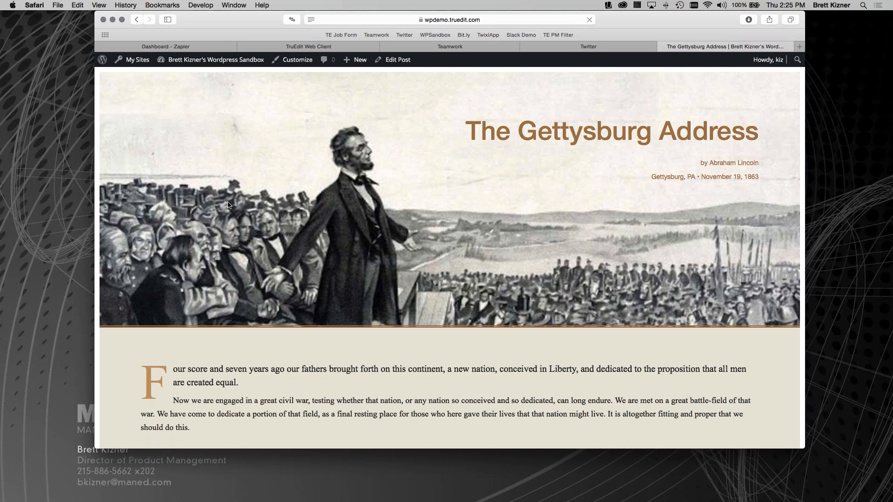
Step: Open the 05_TE to WordPress and Twitter Zap for editing and show its New / Updated Job trigger options
{"action": "left_click", "coordinate": [163, 46]}
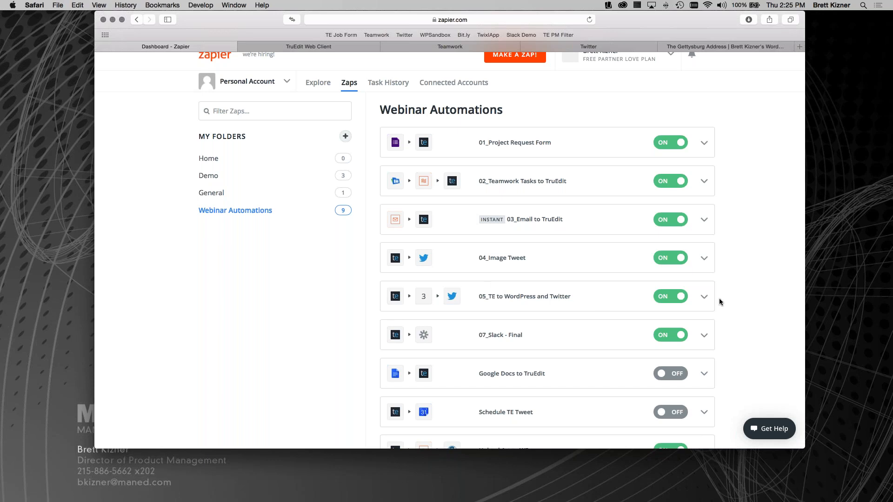
{"action": "left_click", "coordinate": [705, 298]}
{"action": "left_click", "coordinate": [688, 332]}
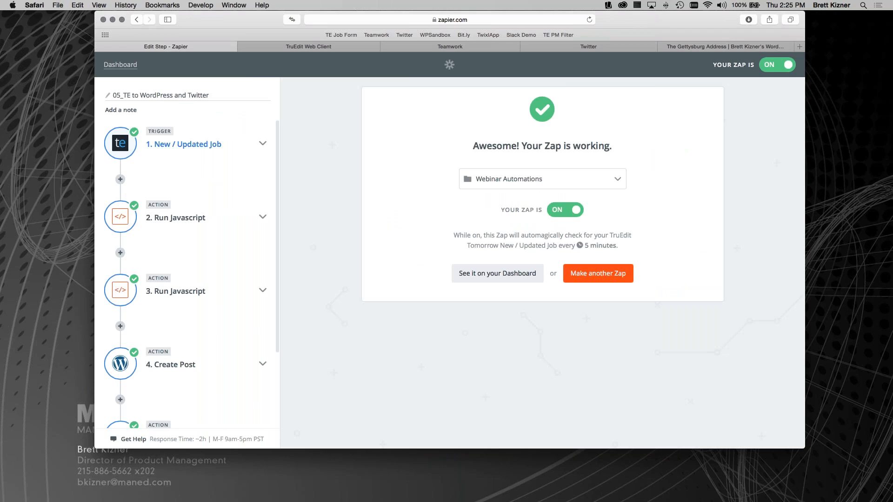
{"action": "left_click", "coordinate": [263, 145]}
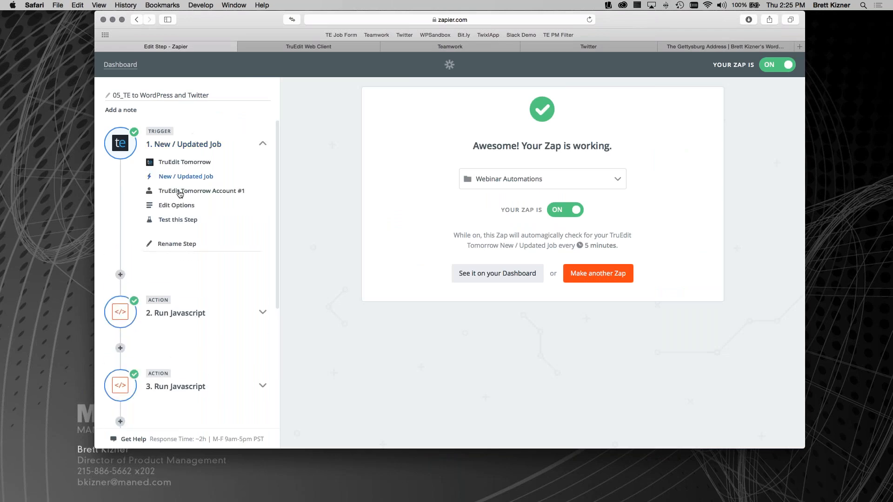
{"action": "left_click", "coordinate": [184, 206]}
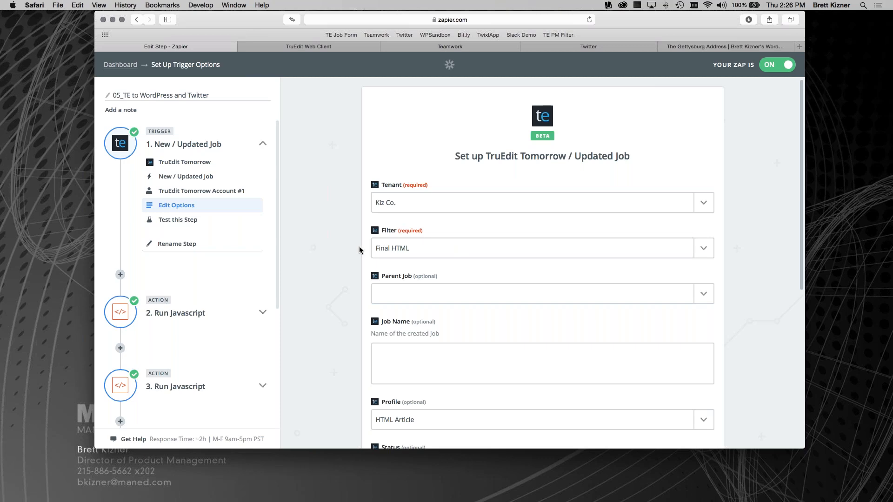
Step: Open the template of the step 2 Run Javascript action and show its input data and code
{"action": "scroll", "coordinate": [186, 313], "scroll_direction": "down", "scroll_amount": 5}
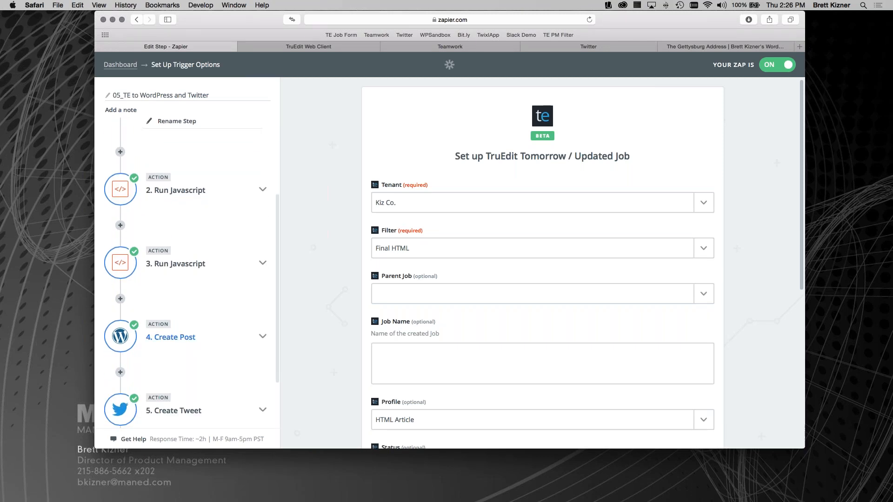
{"action": "left_click", "coordinate": [260, 191]}
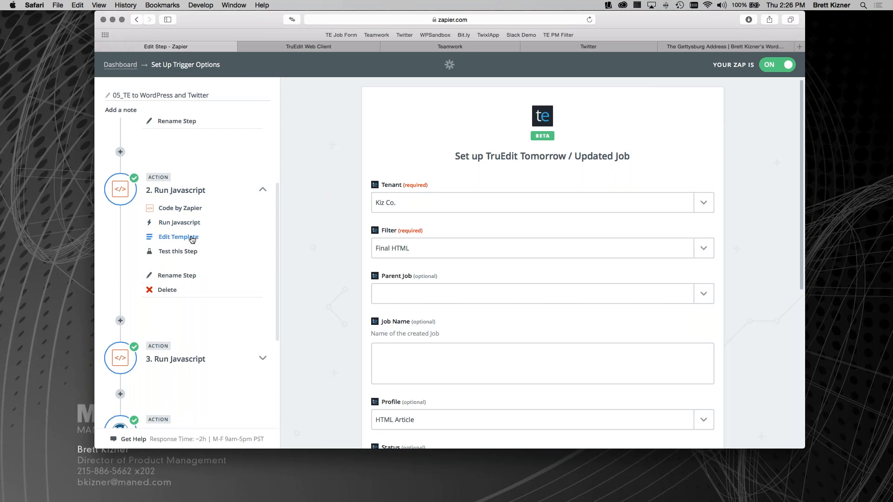
{"action": "left_click", "coordinate": [192, 238]}
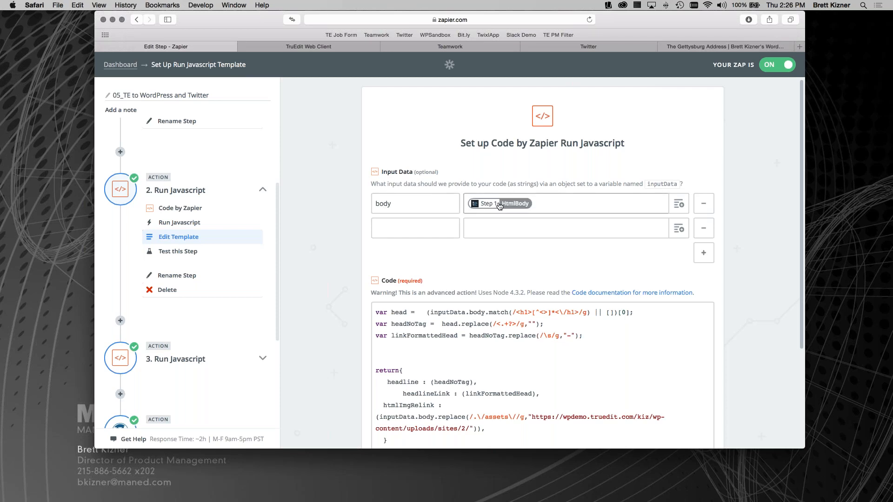
{"action": "scroll", "coordinate": [499, 206], "scroll_direction": "down", "scroll_amount": 5}
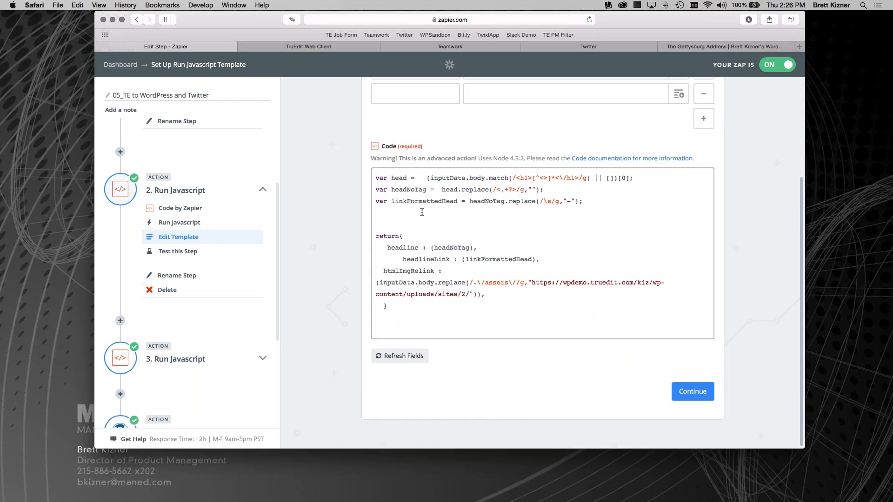
Step: Highlight the head and linkFormattedHead variables and the returned values in the step 2 code, then clear the selection
{"action": "left_click_drag", "start_coordinate": [387, 179], "coordinate": [409, 178]}
{"action": "left_click_drag", "start_coordinate": [391, 190], "coordinate": [457, 201]}
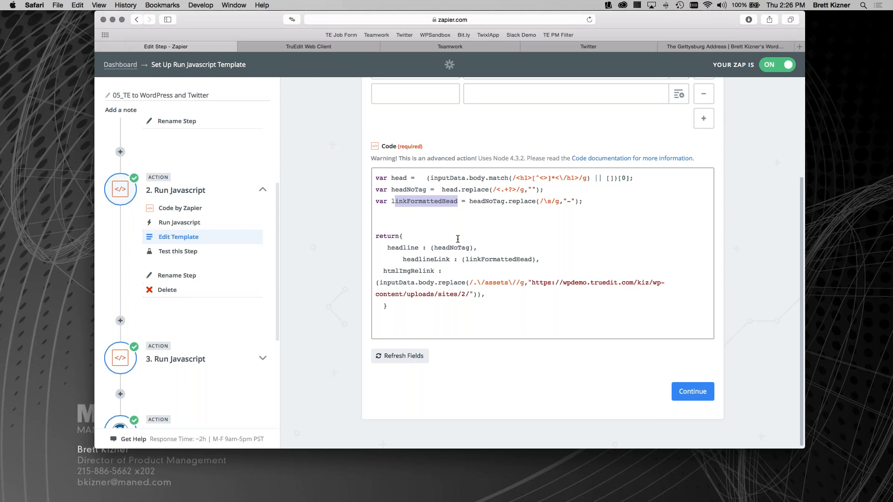
{"action": "left_click_drag", "start_coordinate": [431, 247], "coordinate": [543, 311]}
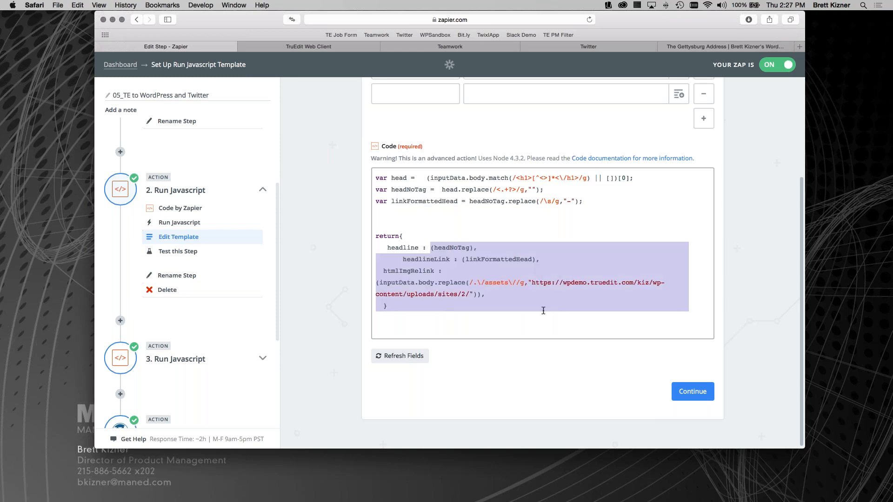
{"action": "left_click", "coordinate": [503, 305]}
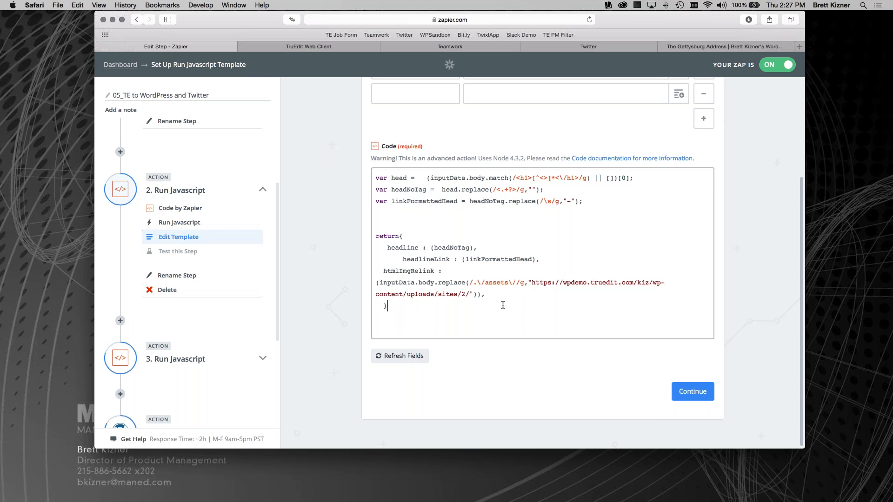
Step: Open the template of the step 3 Run Javascript action and view its url input and Bitly link-shortening code
{"action": "left_click", "coordinate": [186, 359]}
{"action": "left_click", "coordinate": [185, 405]}
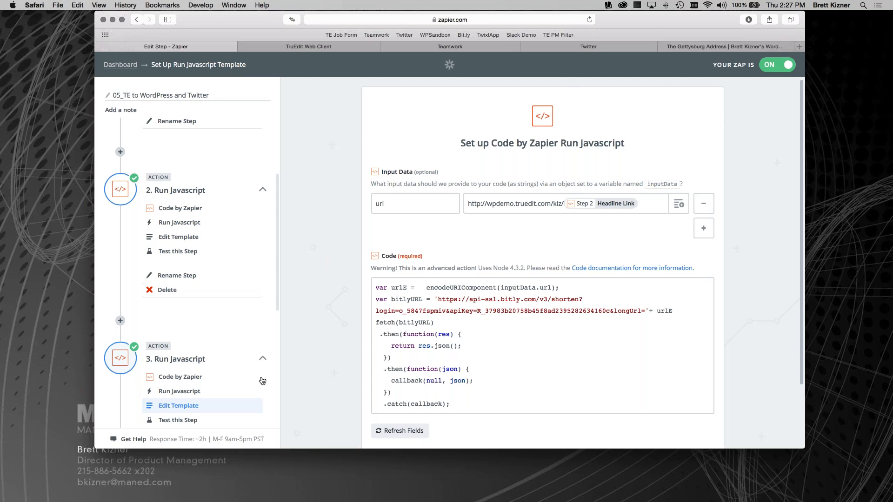
{"action": "scroll", "coordinate": [449, 345], "scroll_direction": "down", "scroll_amount": 3}
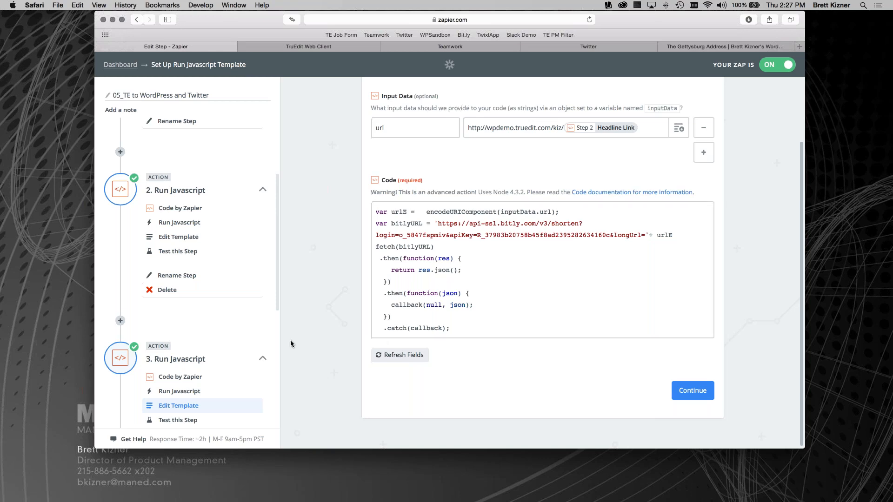
Step: Open the template of the step 4 Create Post action and review its WordPress title, content and status fields
{"action": "scroll", "coordinate": [224, 284], "scroll_direction": "down", "scroll_amount": 5}
{"action": "left_click", "coordinate": [262, 266]}
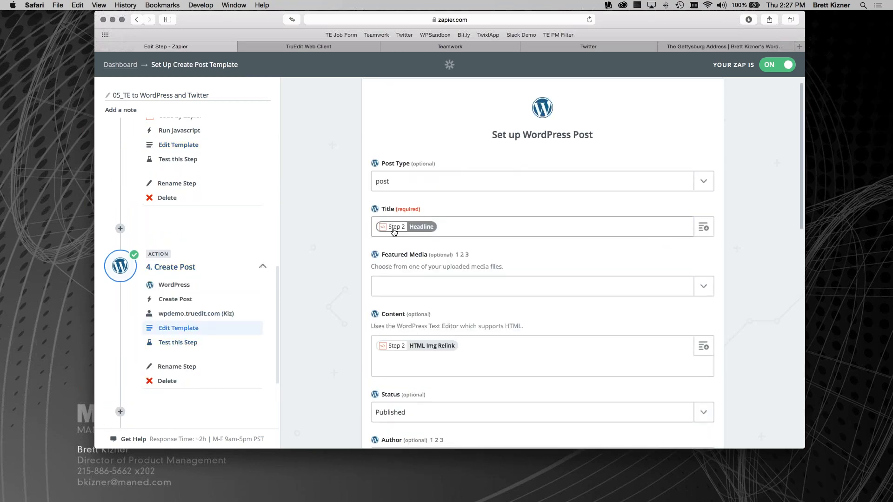
{"action": "scroll", "coordinate": [389, 283], "scroll_direction": "down", "scroll_amount": 4}
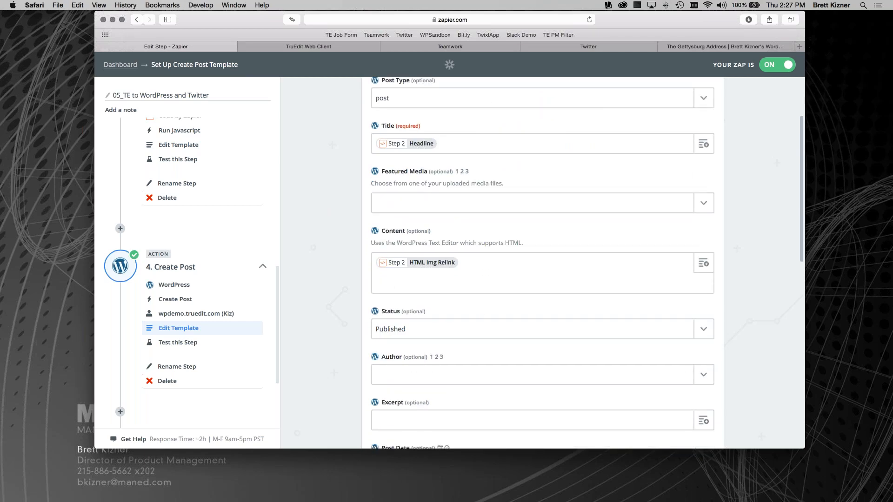
{"action": "scroll", "coordinate": [387, 211], "scroll_direction": "down", "scroll_amount": 6}
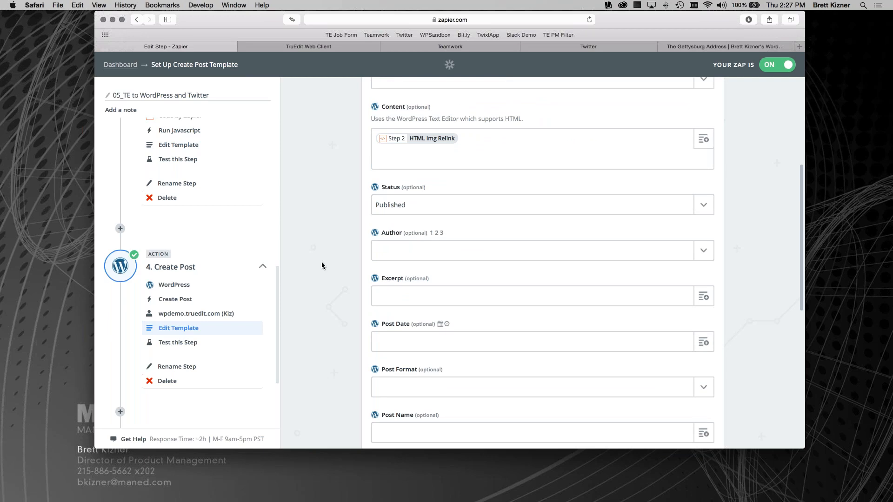
Step: Review the message field in the step 5 Create Tweet template and return to the Zapier dashboard
{"action": "scroll", "coordinate": [214, 335], "scroll_direction": "down", "scroll_amount": 5}
{"action": "left_click", "coordinate": [253, 346]}
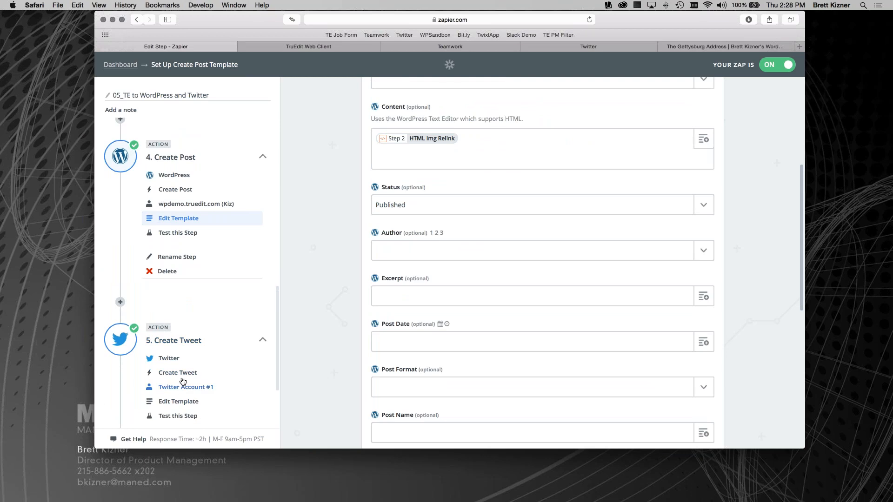
{"action": "left_click", "coordinate": [180, 404]}
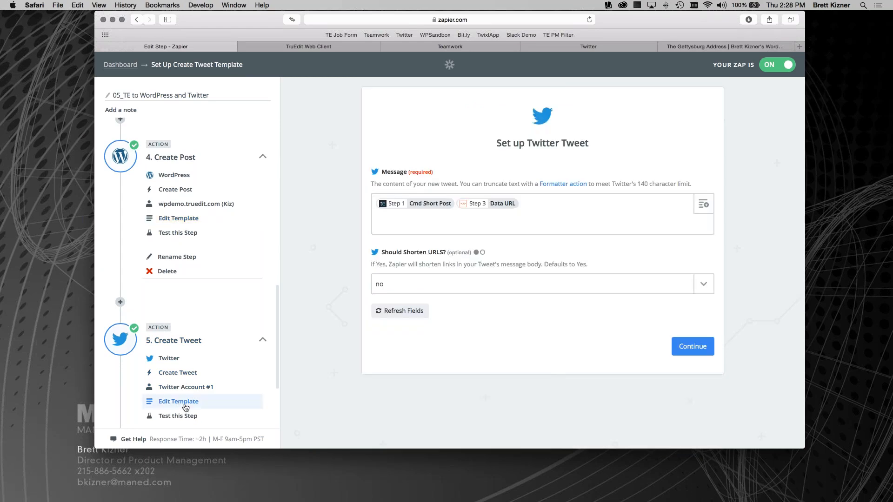
{"action": "left_click", "coordinate": [483, 209]}
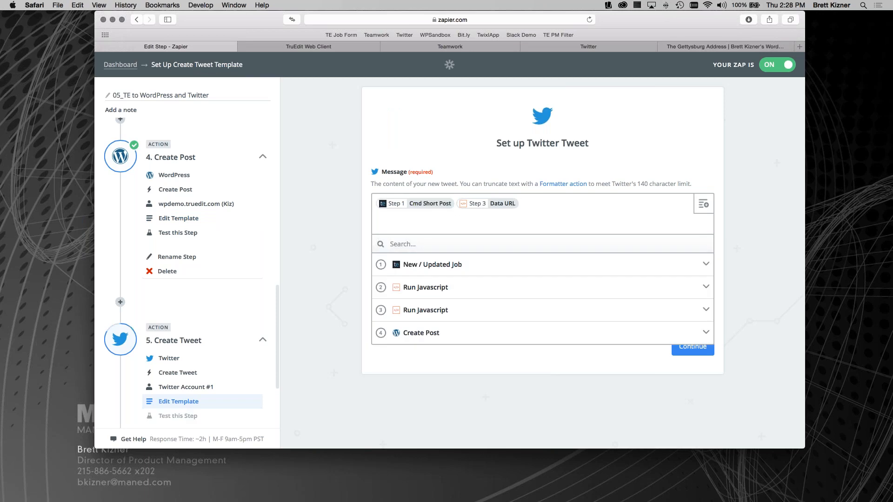
{"action": "left_click", "coordinate": [350, 266]}
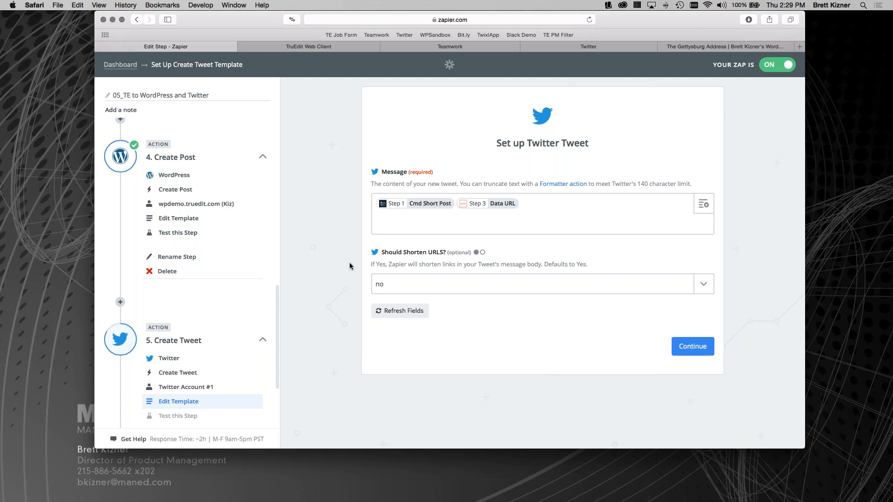
{"action": "left_click", "coordinate": [121, 65]}
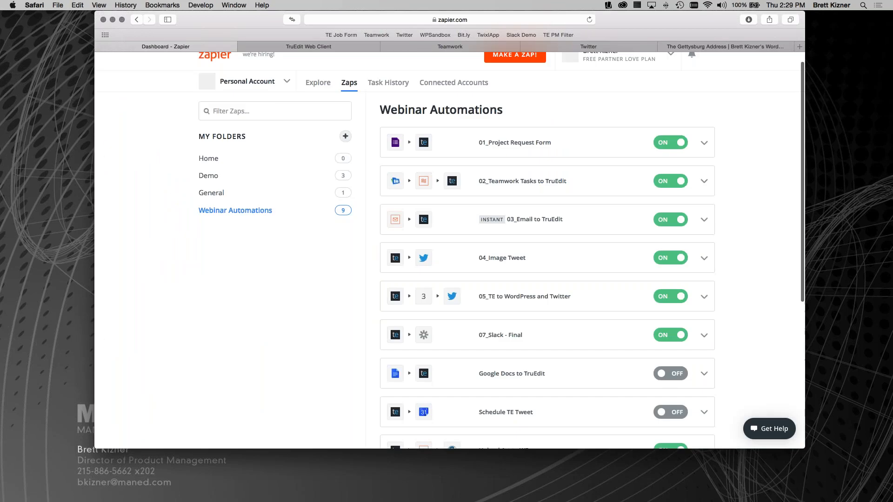